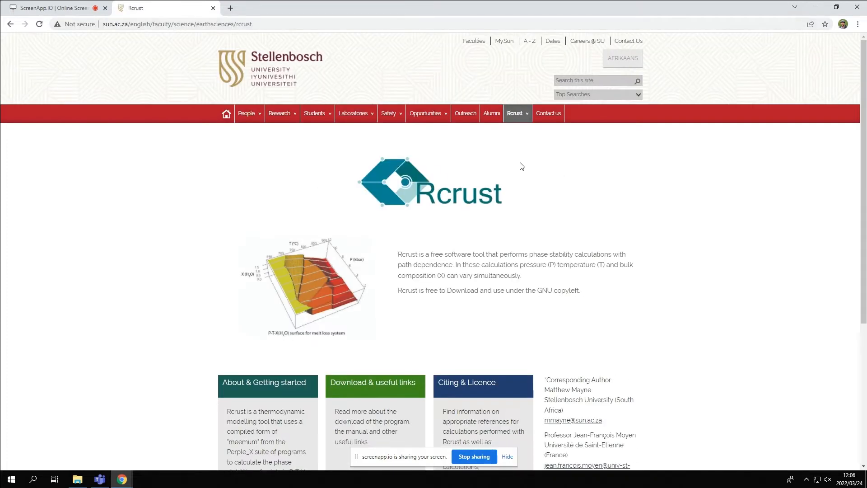
Open the Rcrust Download & useful links page and download the latest version, Rcrust (2020-04-19).zip.
scroll(505, 254, down, 4)
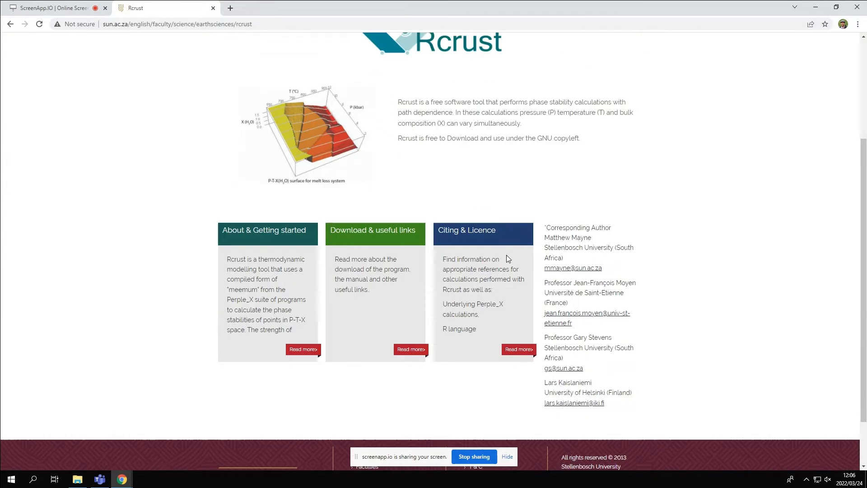
click(411, 320)
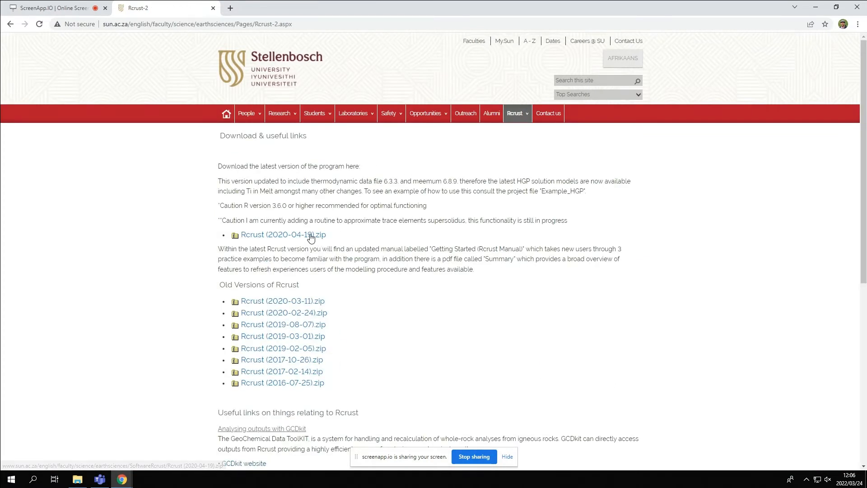
click(312, 233)
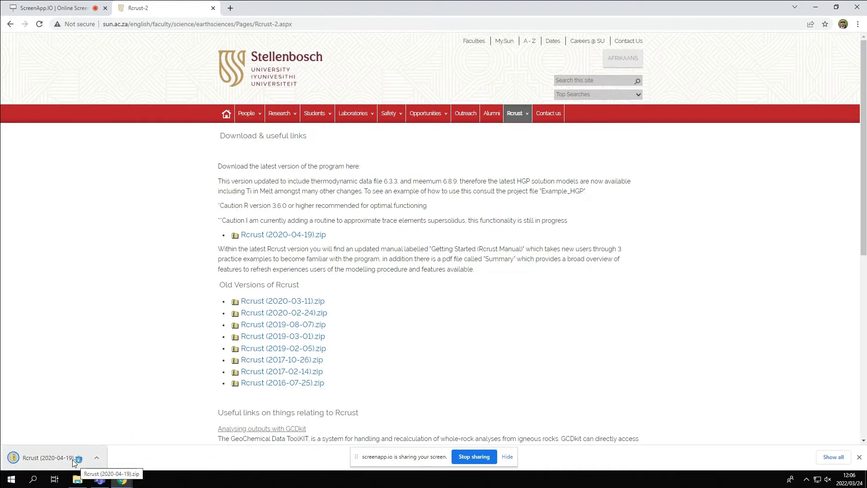
Show the downloaded Rcrust (2020-04-19).zip in its folder and extract it with 7-Zip into a folder named after the archive.
right_click(74, 463)
click(103, 436)
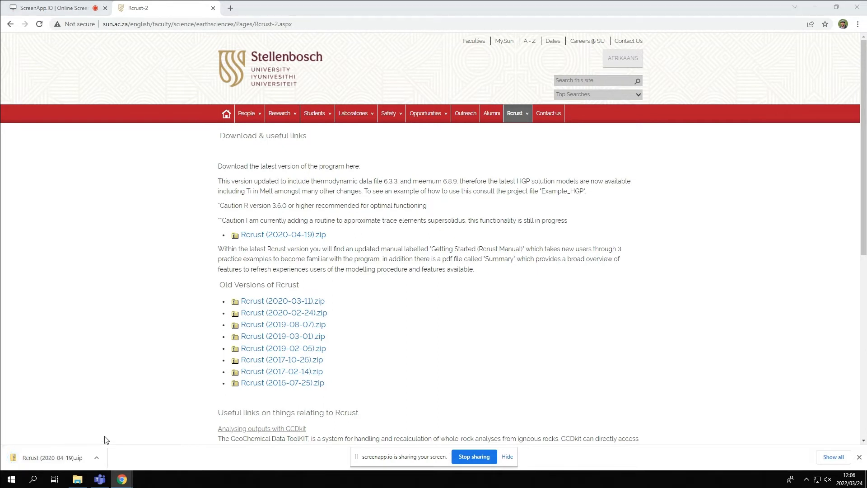
right_click(336, 168)
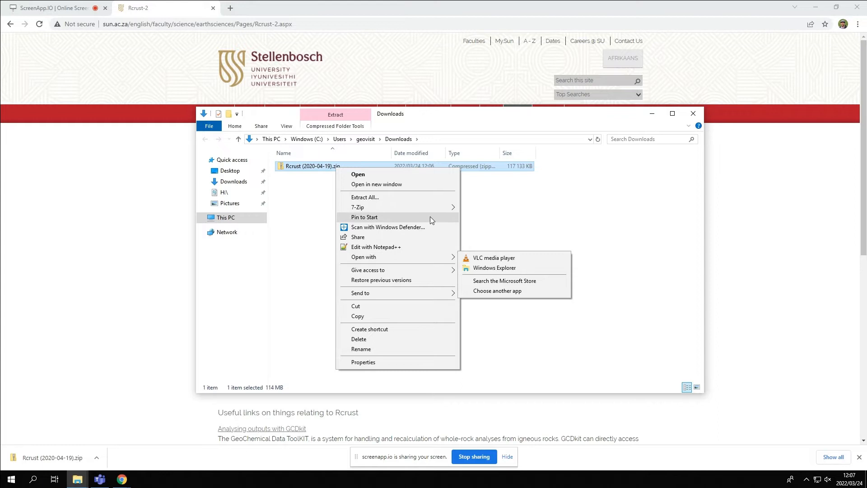
mouse_move(428, 209)
click(519, 245)
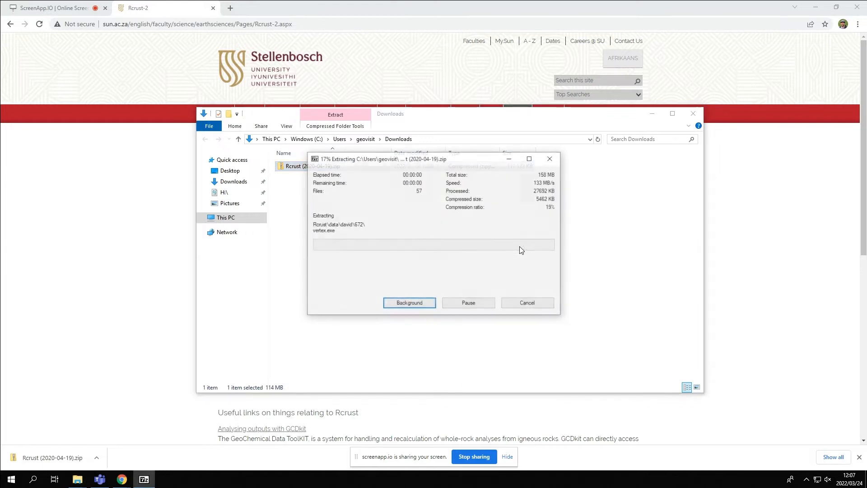
Copy the inner Rcrust folder from the extracted Rcrust (2020-04-19) folder to the root of H:\.
click(305, 168)
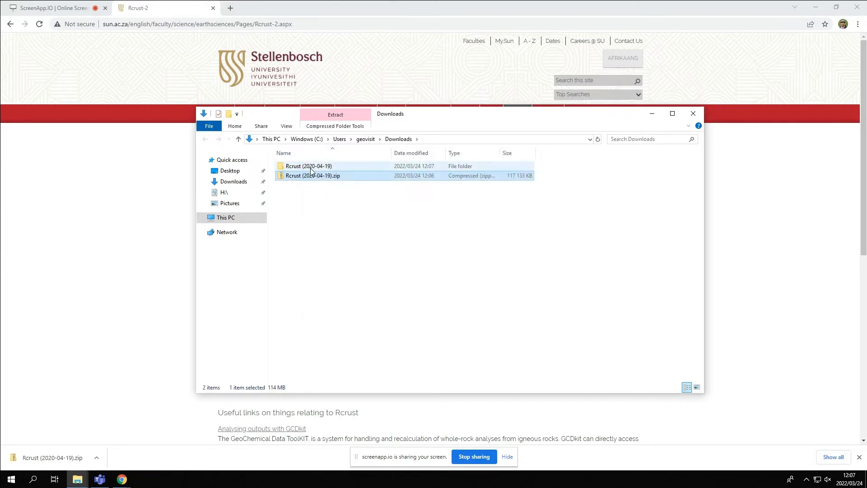
double_click(301, 168)
click(300, 167)
right_click(302, 167)
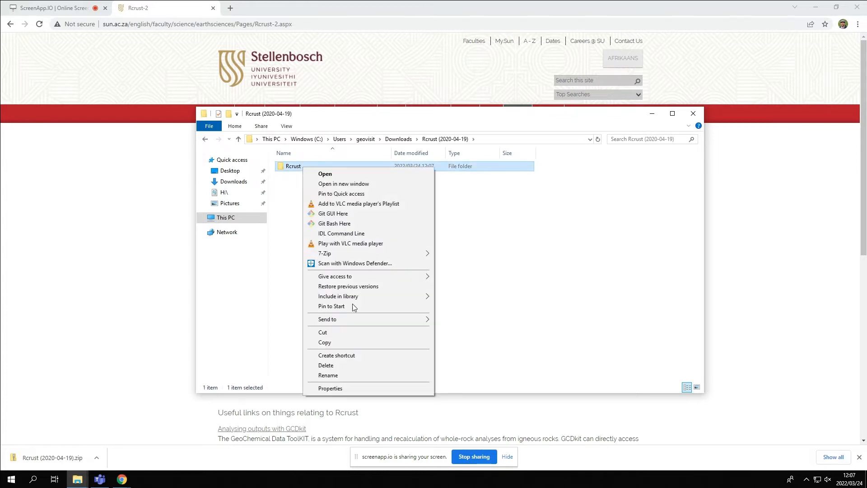
click(343, 340)
click(231, 219)
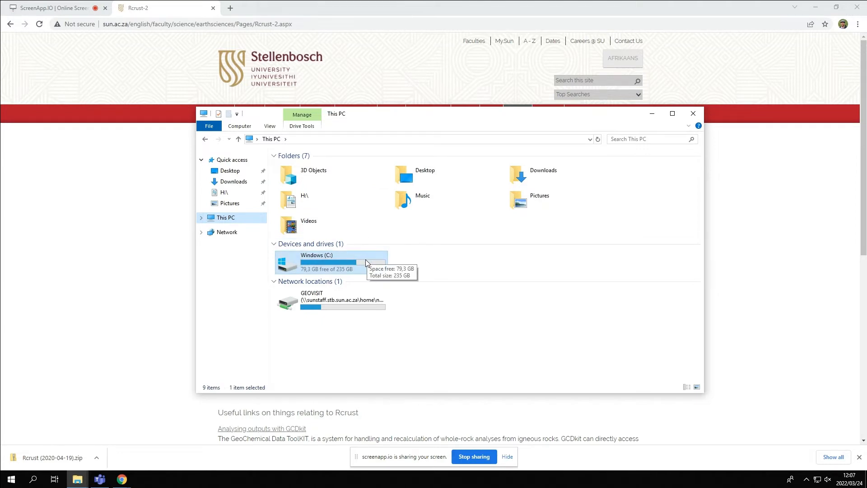
double_click(292, 198)
right_click(604, 256)
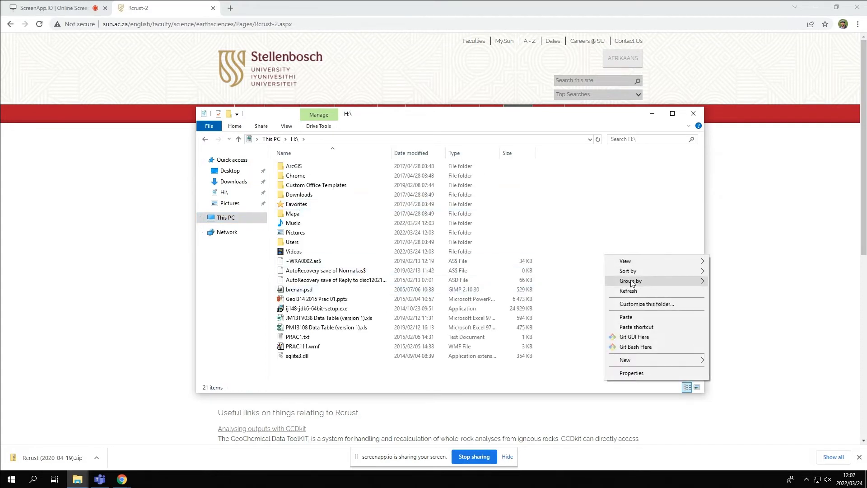
click(628, 317)
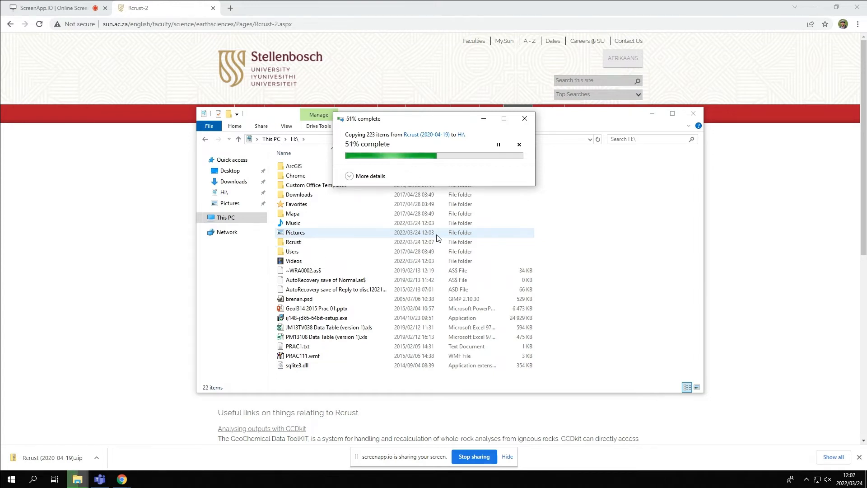
Run R-3.6.0-win.exe from H:\Rcrust\R installs and choose English as the setup language.
double_click(302, 242)
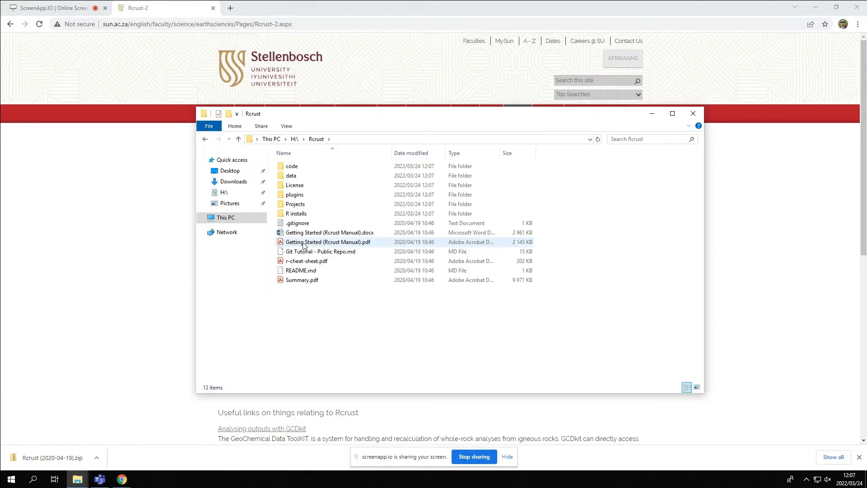
double_click(298, 213)
click(309, 168)
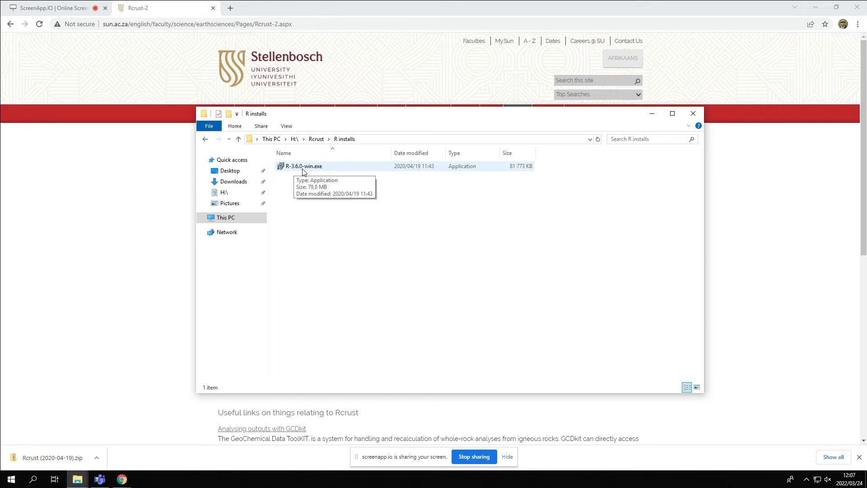
double_click(304, 167)
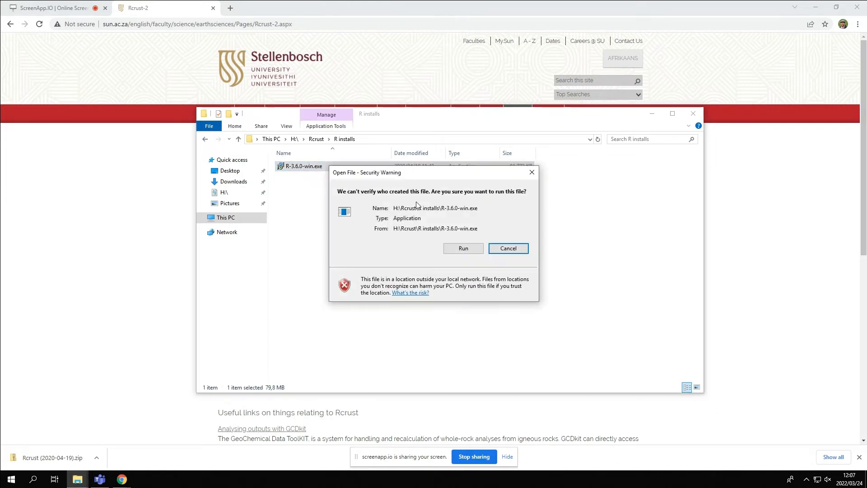
click(453, 250)
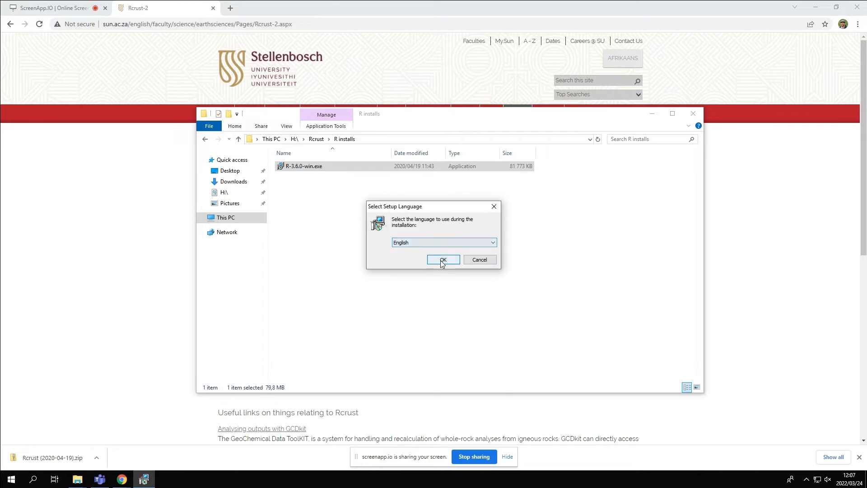
click(442, 261)
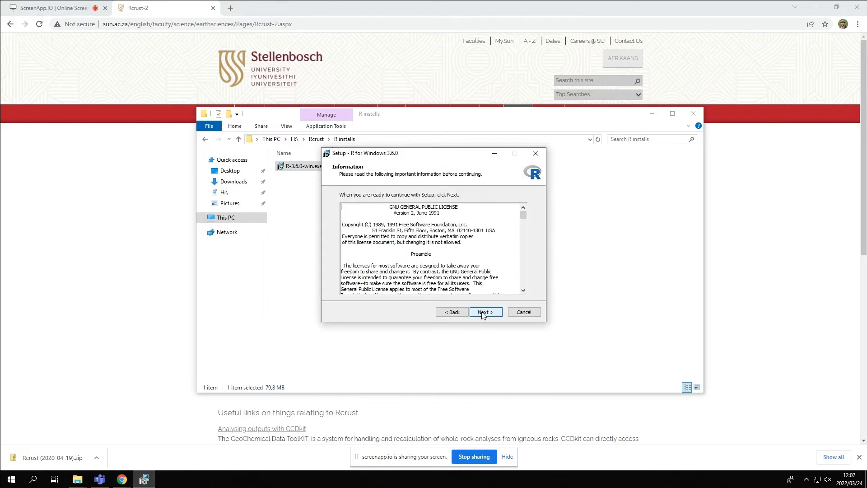
Continue past the licence, keep H:\R\R-3.6.0 as the destination, and choose the installation type for the components.
click(483, 312)
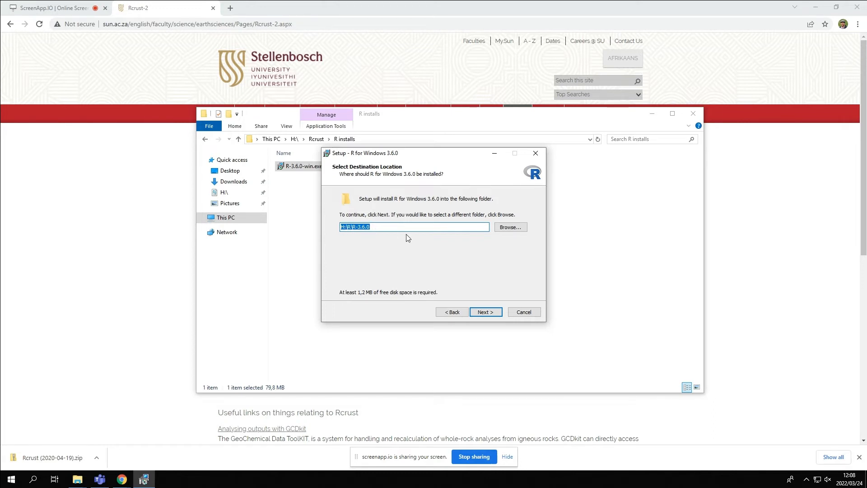
click(484, 313)
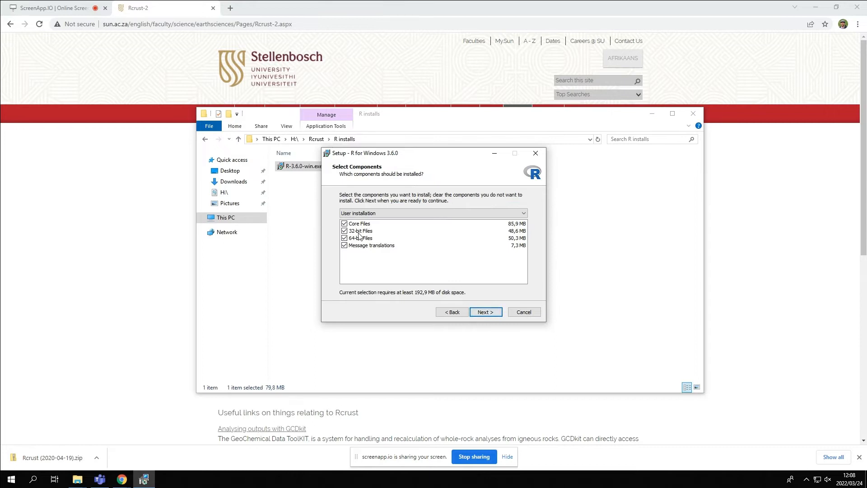
click(386, 212)
click(380, 233)
click(483, 312)
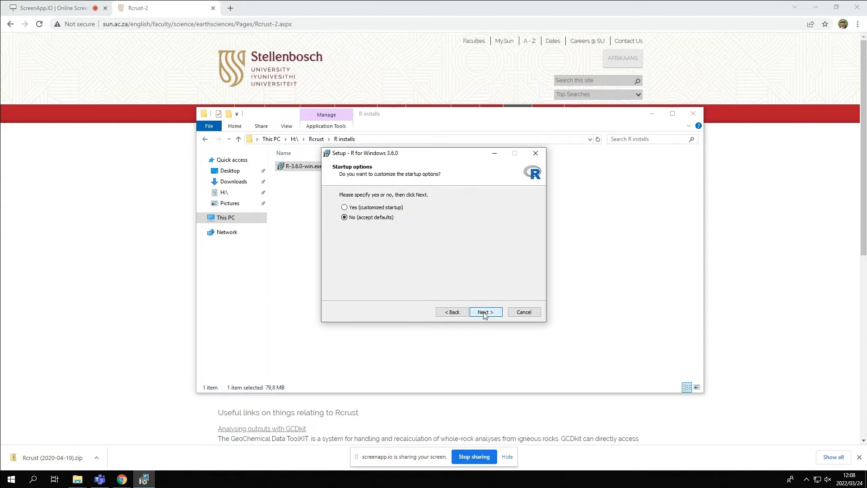
Accept the default startup options and additional tasks, and complete the R for Windows 3.6.0 installation.
click(484, 313)
click(484, 313)
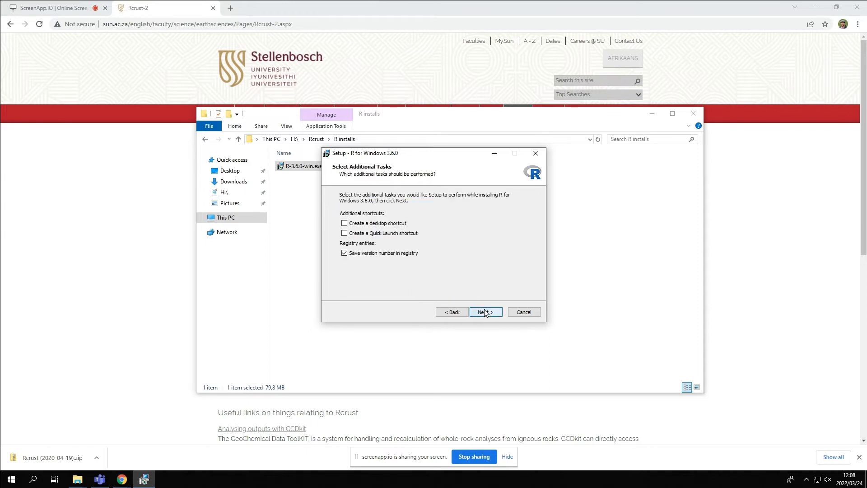
click(486, 313)
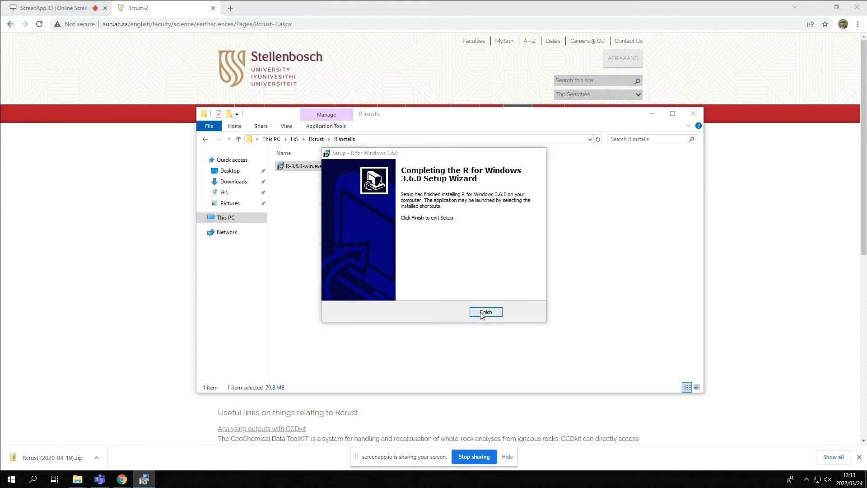
click(482, 312)
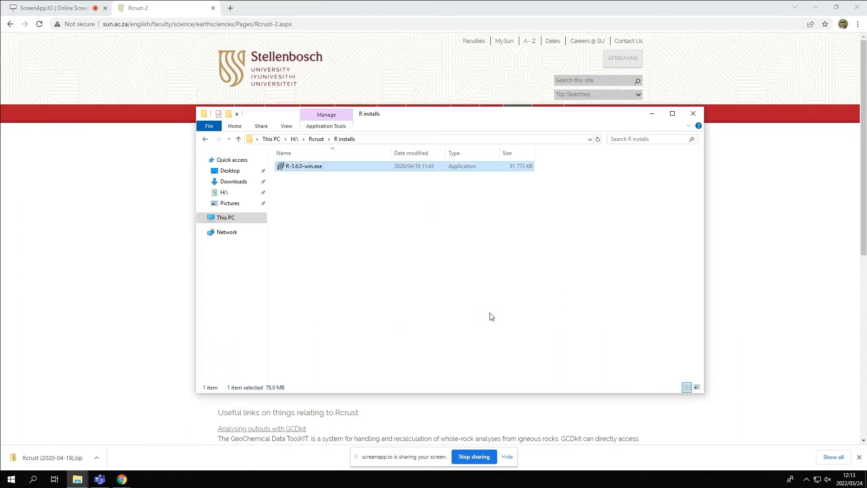
Open Example1.RData from the Rcrust Projects\Example1 folder with R for Windows GUI front-end.
click(320, 140)
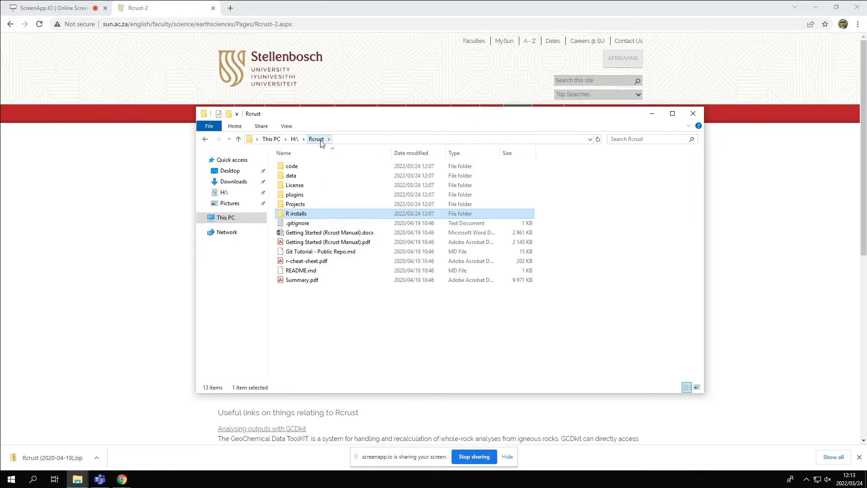
double_click(303, 208)
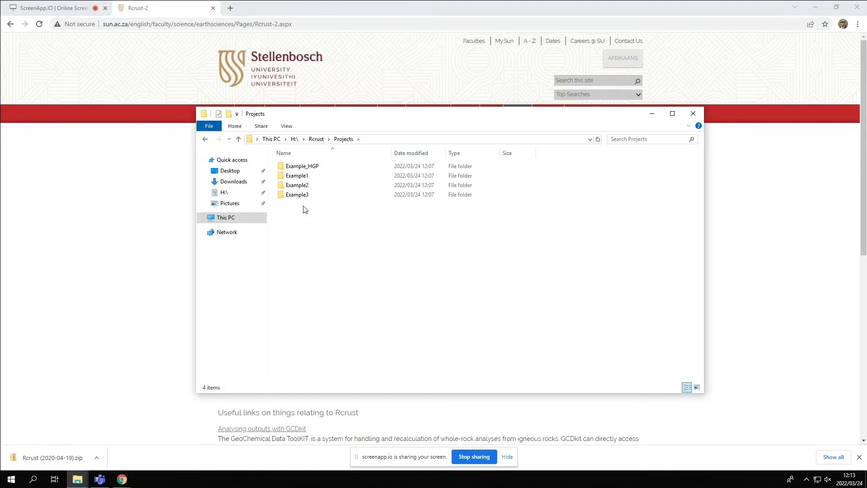
double_click(311, 178)
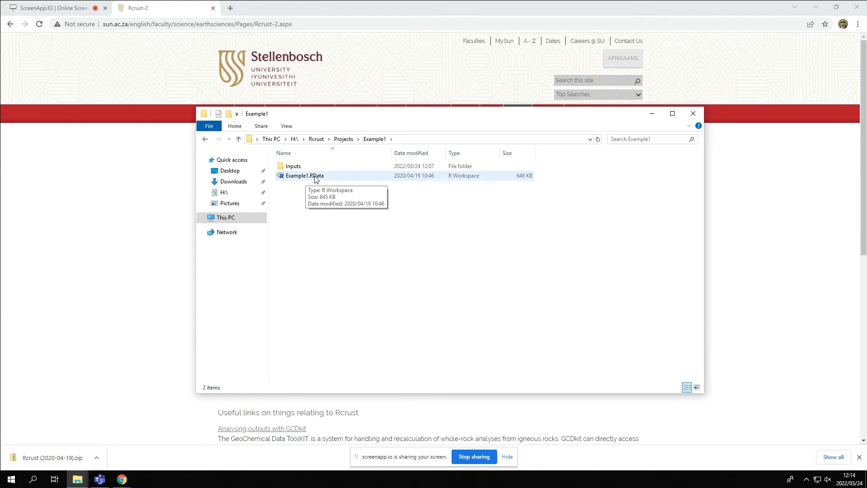
double_click(315, 177)
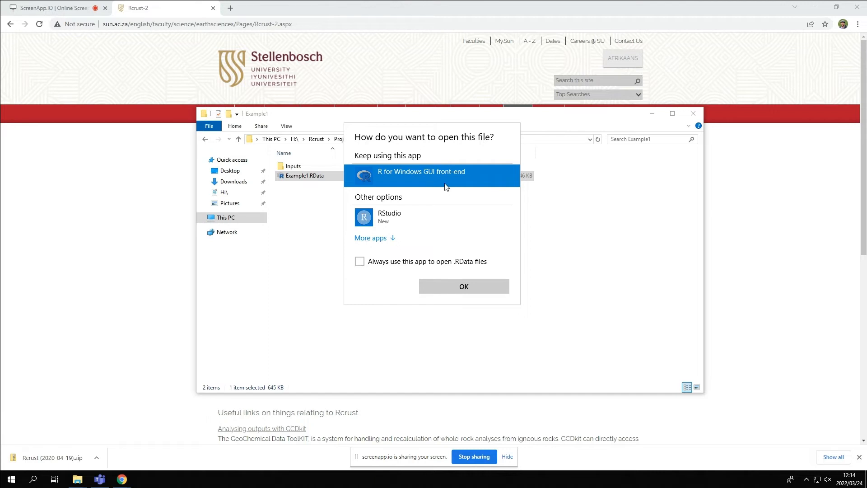
click(470, 289)
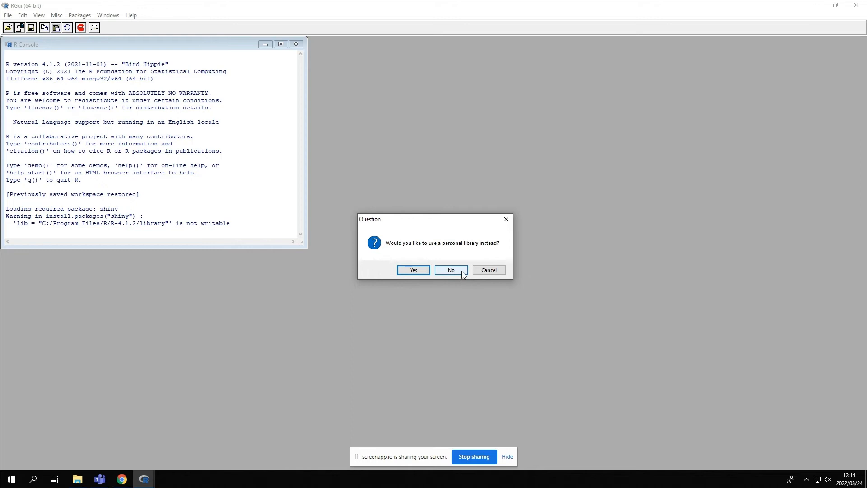
Create the personal library H:/R/win-library/4.1 and select the South Africa (Johannesburg) CRAN mirror for the package installation.
click(419, 271)
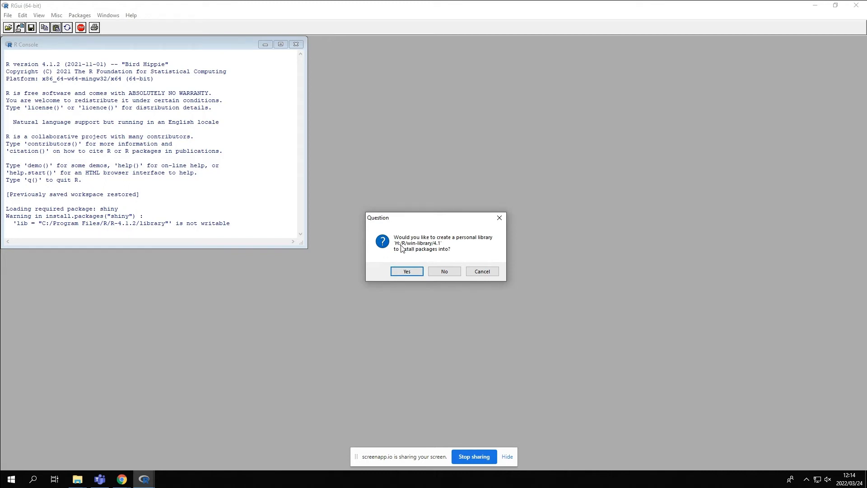
click(415, 272)
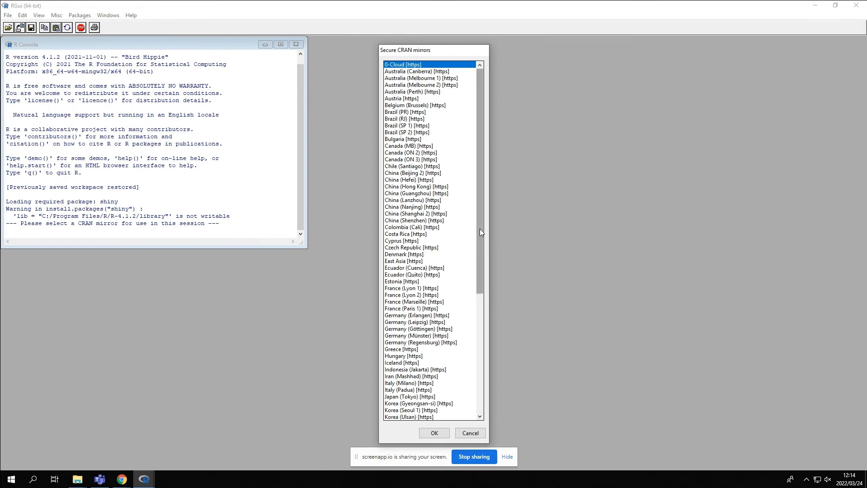
drag(480, 229, 476, 353)
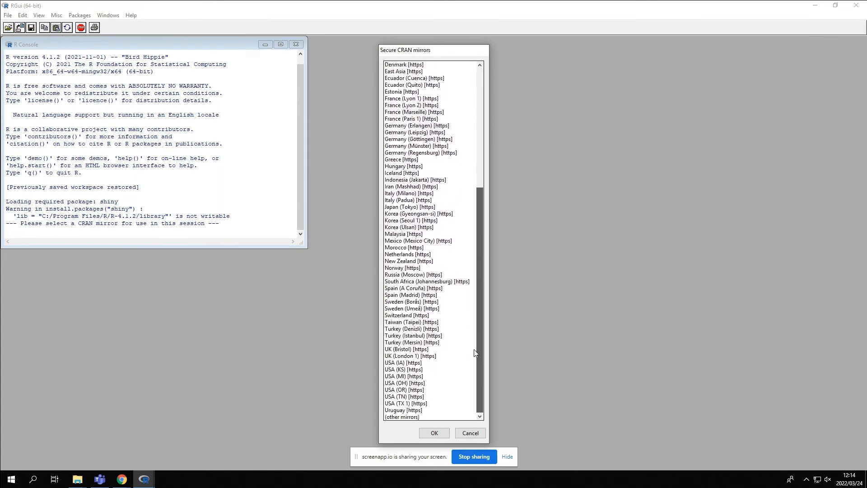
click(415, 281)
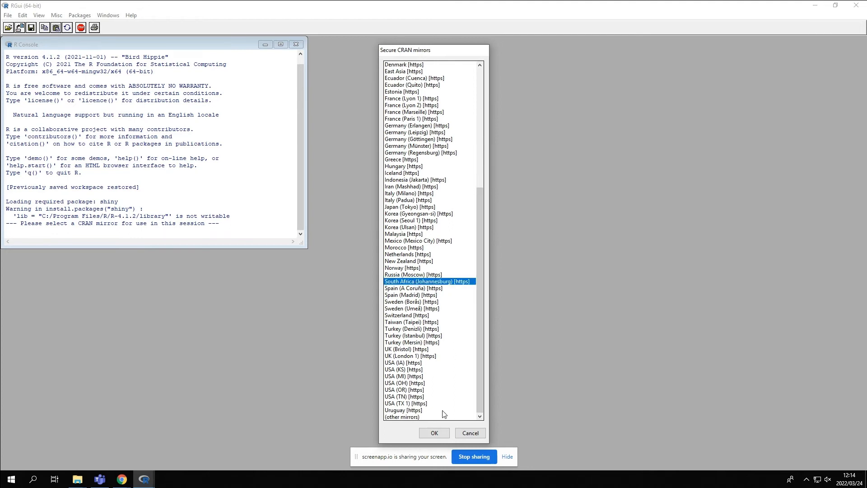
click(435, 433)
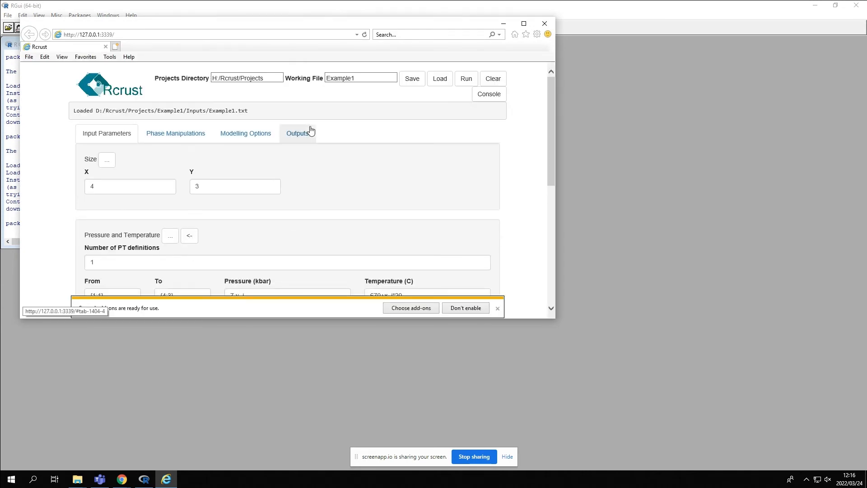
Move the Rcrust window aside to check the R console output, and maximize the Rcrust window.
drag(294, 25, 547, 49)
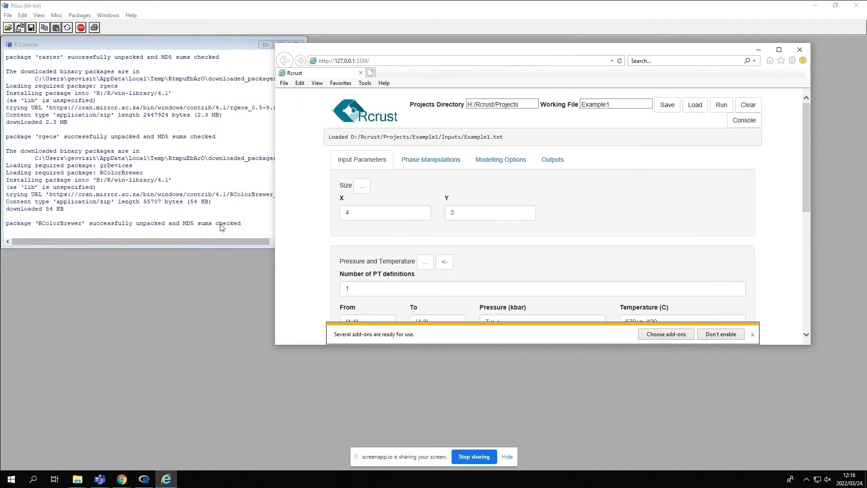
click(220, 224)
click(24, 232)
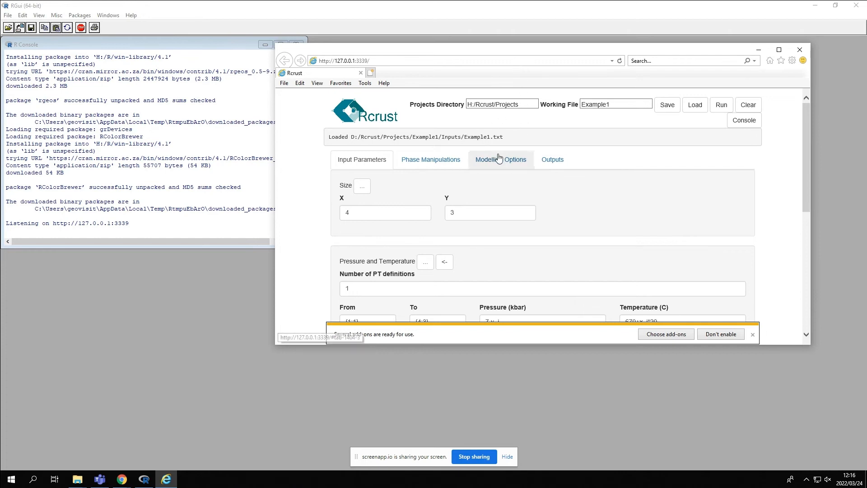
double_click(518, 53)
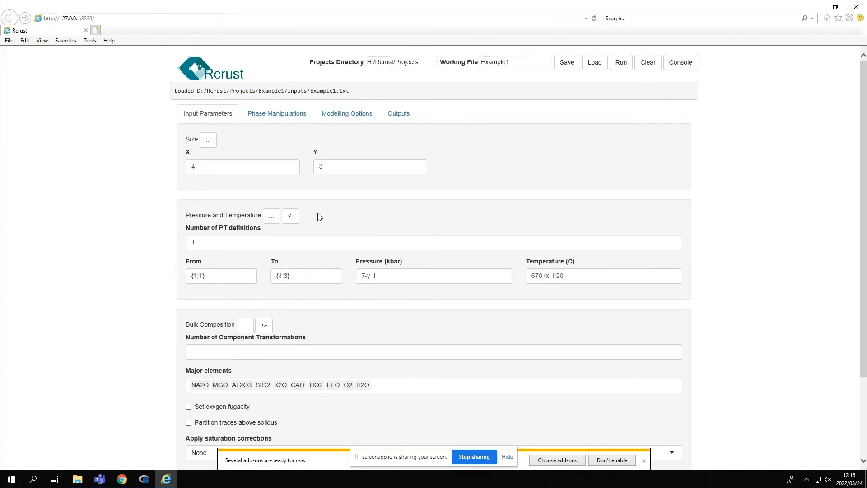
Switch to File Explorer, go to the H:\Rcrust folder and locate the Getting Started (Rcrust Manual) Word and PDF files.
scroll(337, 220, down, 3)
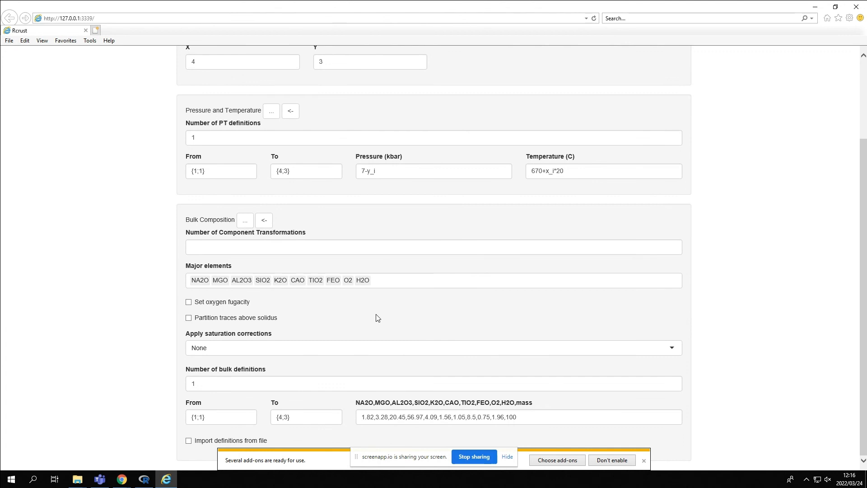
mouse_move(84, 478)
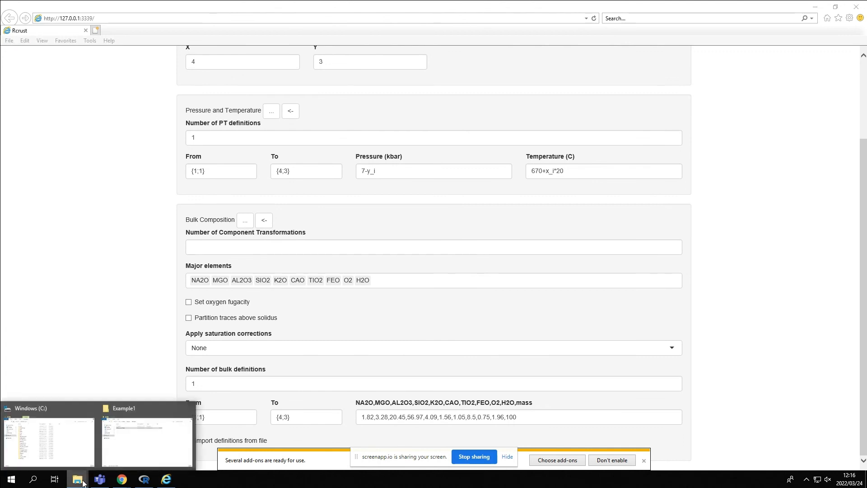
click(150, 434)
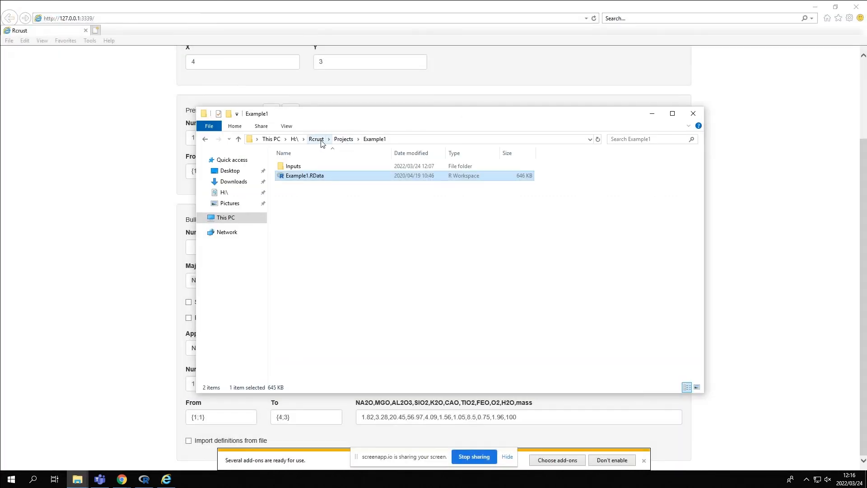
click(317, 139)
click(325, 234)
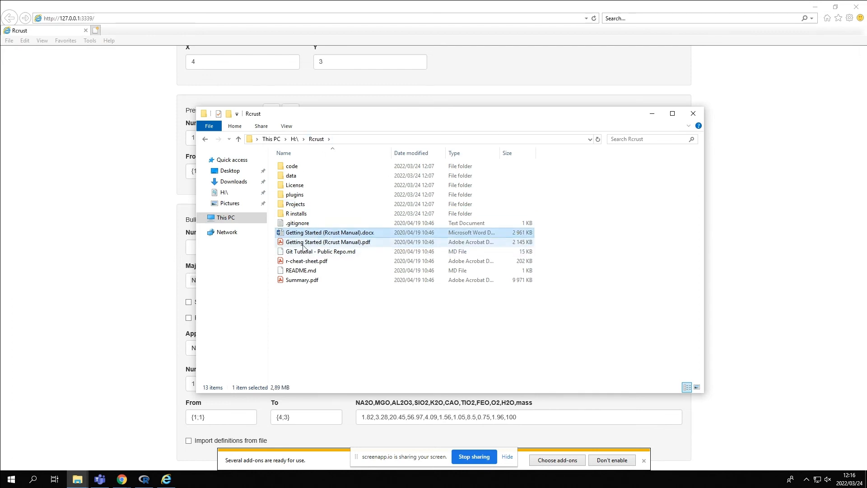
click(327, 244)
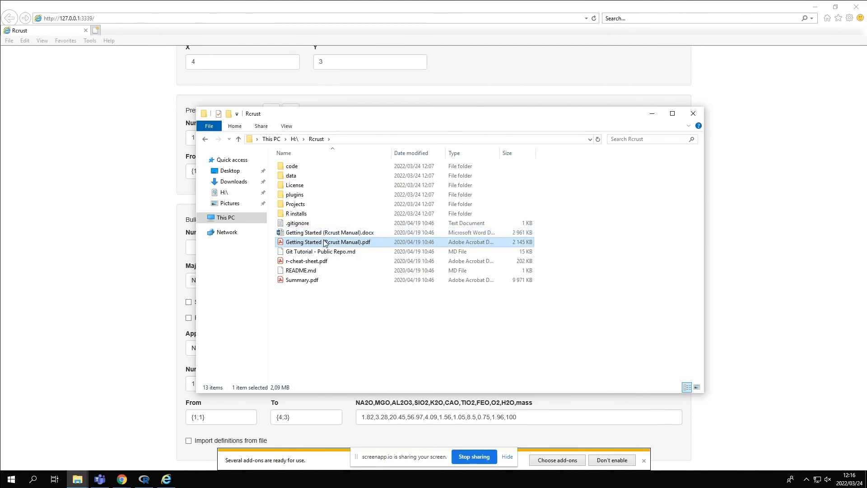
Return to the Rcrust page in Internet Explorer and run the Example1 simulation.
click(131, 233)
scroll(288, 246, up, 3)
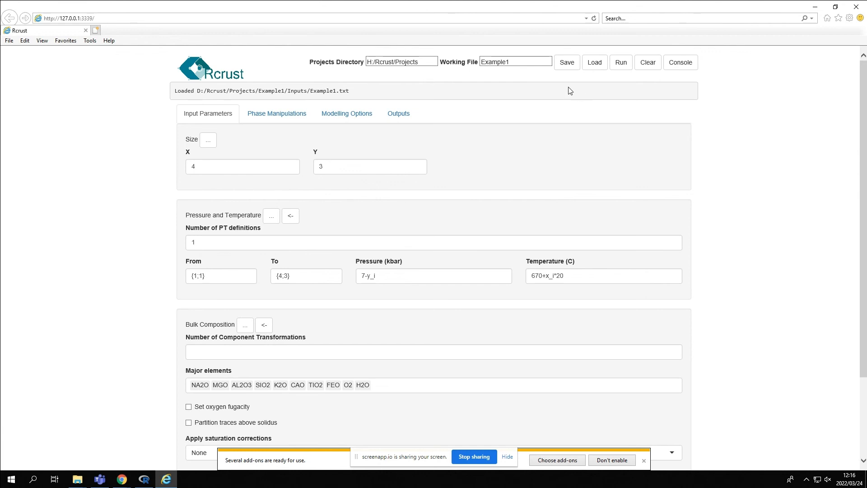
click(619, 63)
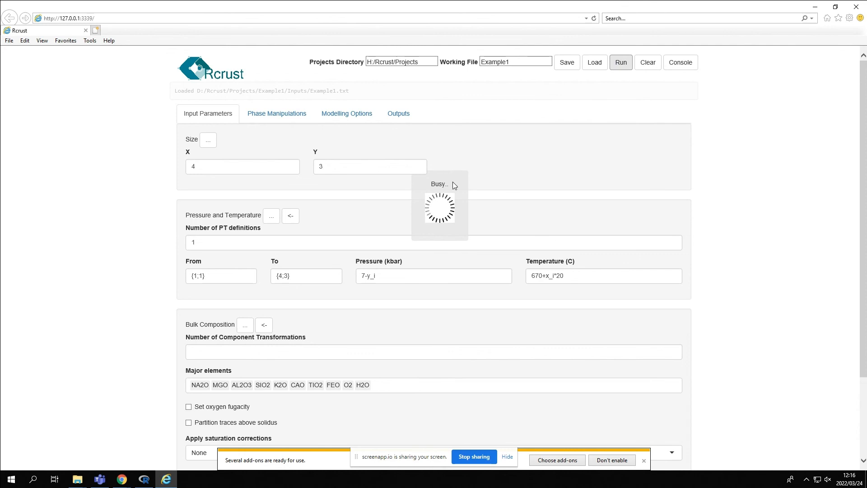
Switch to RGui to examine the simulation's computed points, progress and warnings in the R Console, and return to the Rcrust page.
click(144, 479)
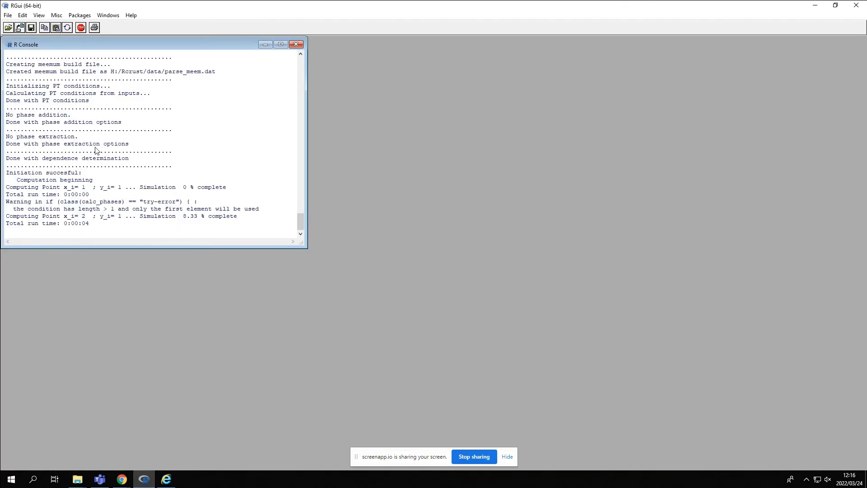
scroll(92, 110, up, 4)
drag(62, 187, 86, 195)
click(47, 208)
drag(15, 204, 143, 201)
click(167, 215)
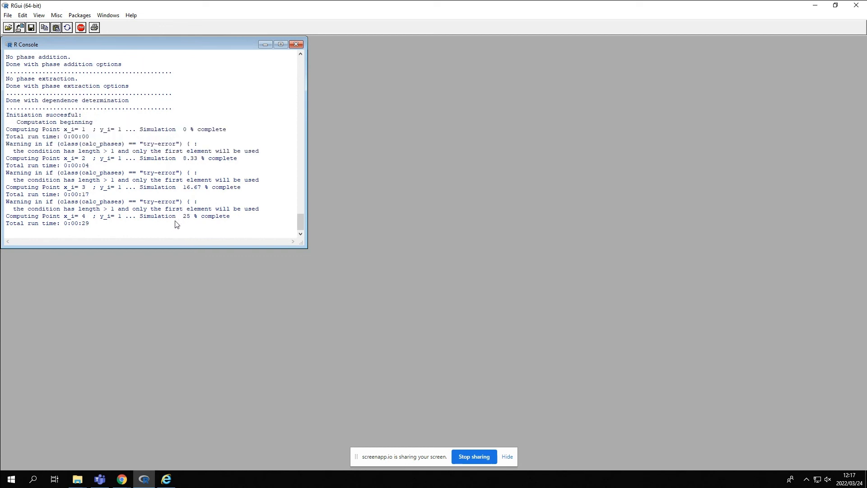
mouse_move(122, 478)
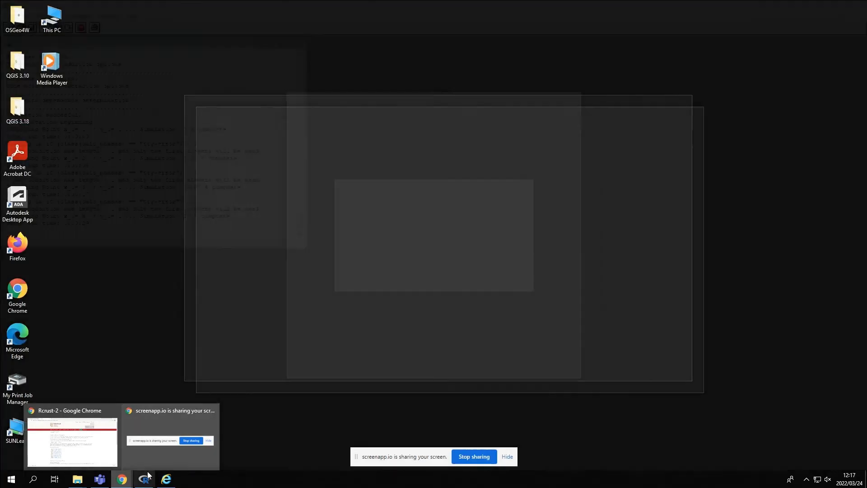
click(167, 478)
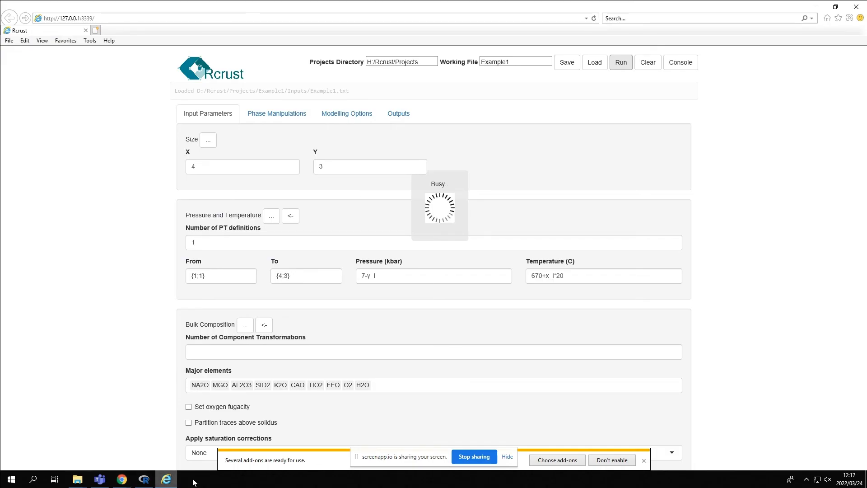